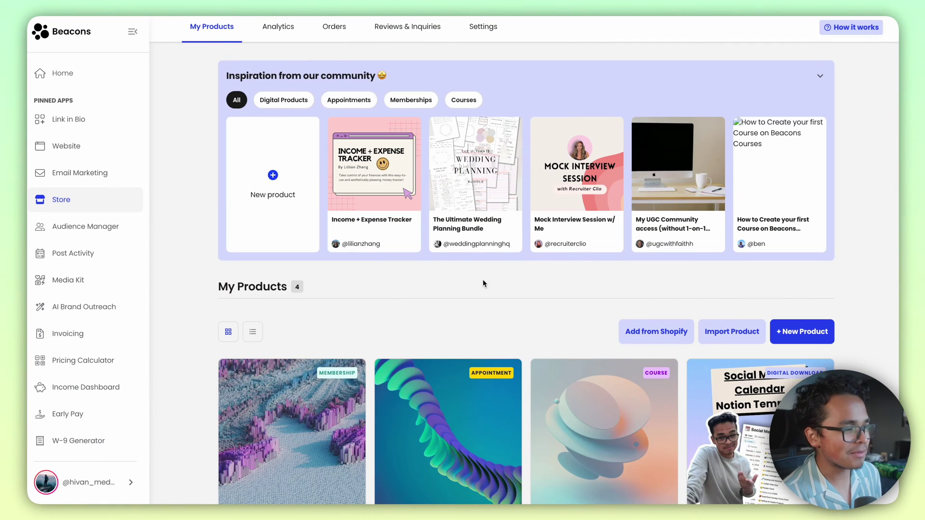
- Start Add from Shopify in My Products and focus the Shopify store name field
{"action": "left_click", "coordinate": [654, 340]}
{"action": "left_click", "coordinate": [463, 419]}
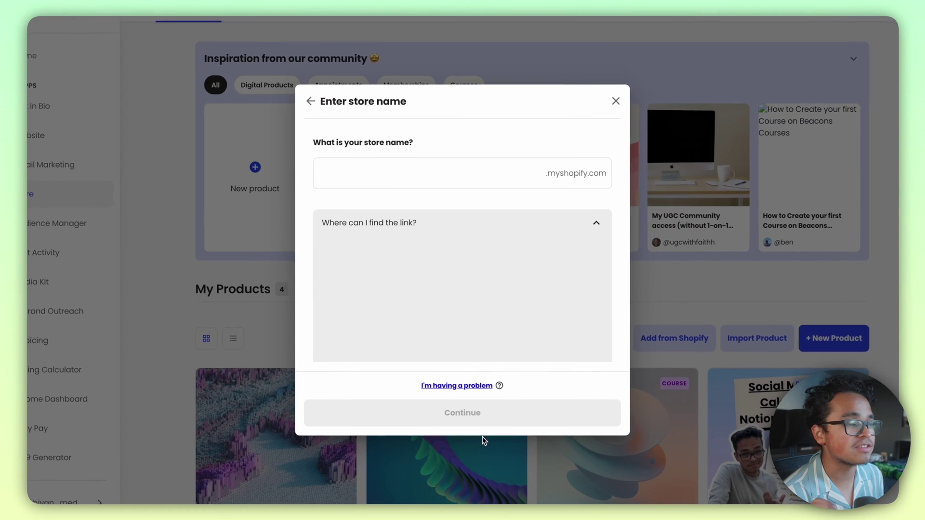
{"action": "left_click", "coordinate": [434, 179]}
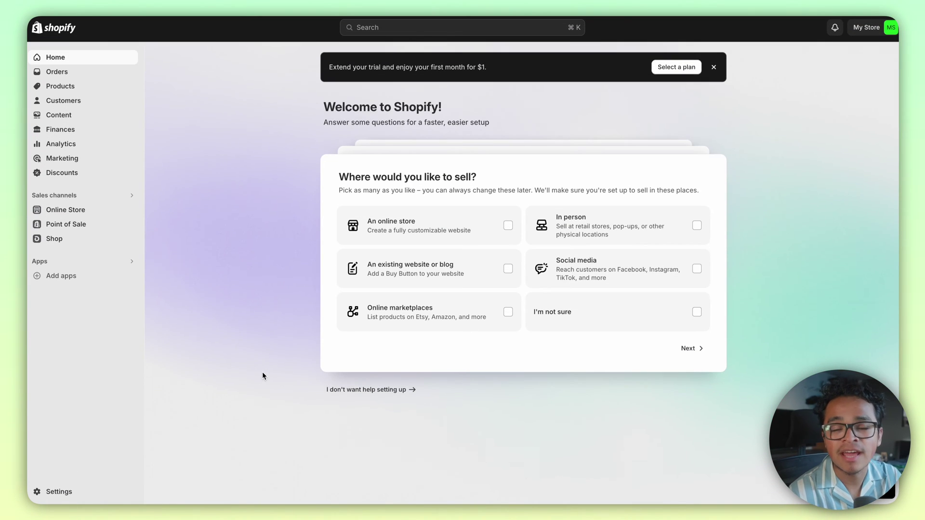
- Find the 3f7252-8f.myshopify.com domain in Shopify's domain settings
{"action": "left_click", "coordinate": [58, 491]}
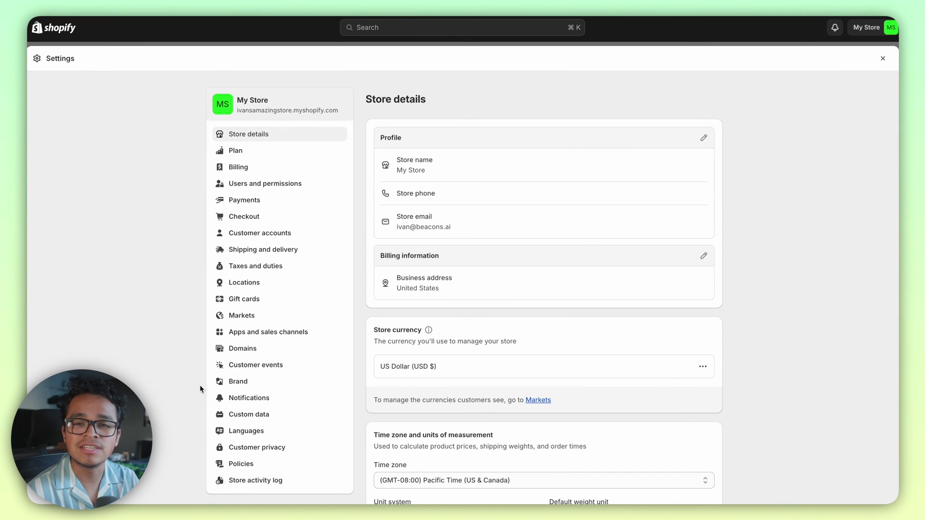
{"action": "left_click", "coordinate": [248, 353]}
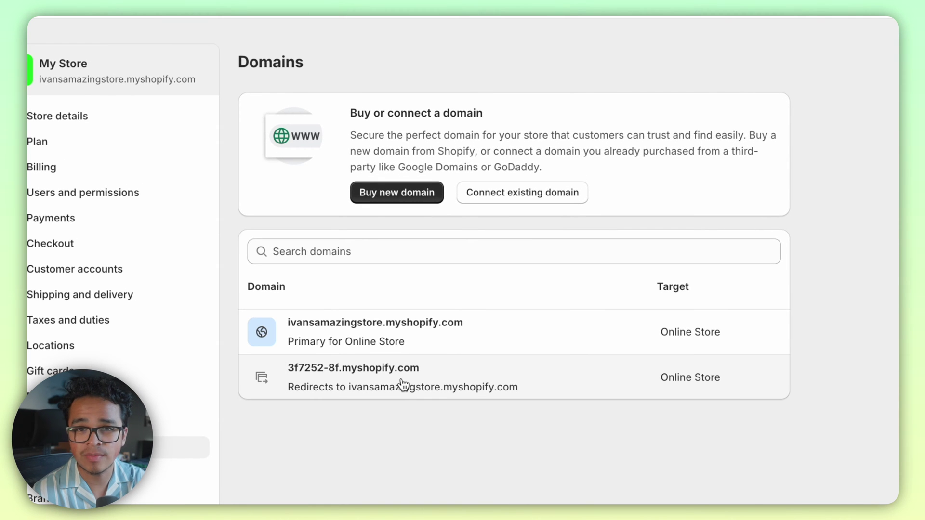
{"action": "left_click", "coordinate": [402, 383]}
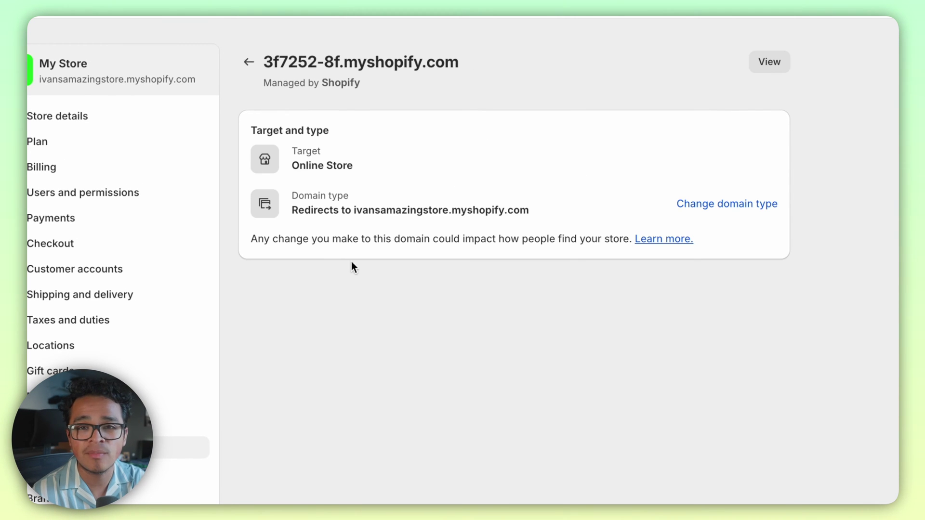
- Copy the store name '3f7252-8f' into Beacons and submit it
{"action": "left_click_drag", "start_coordinate": [267, 62], "coordinate": [340, 61]}
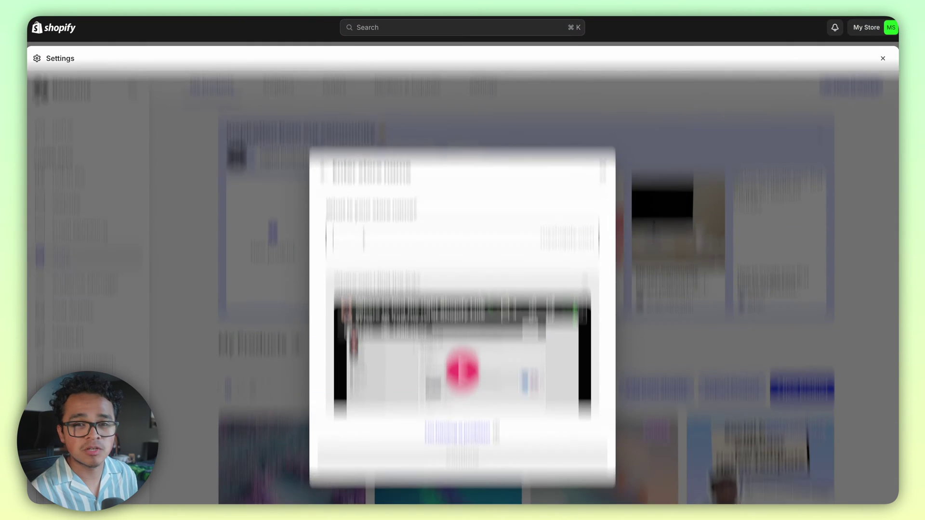
{"action": "key", "text": "super+v"}
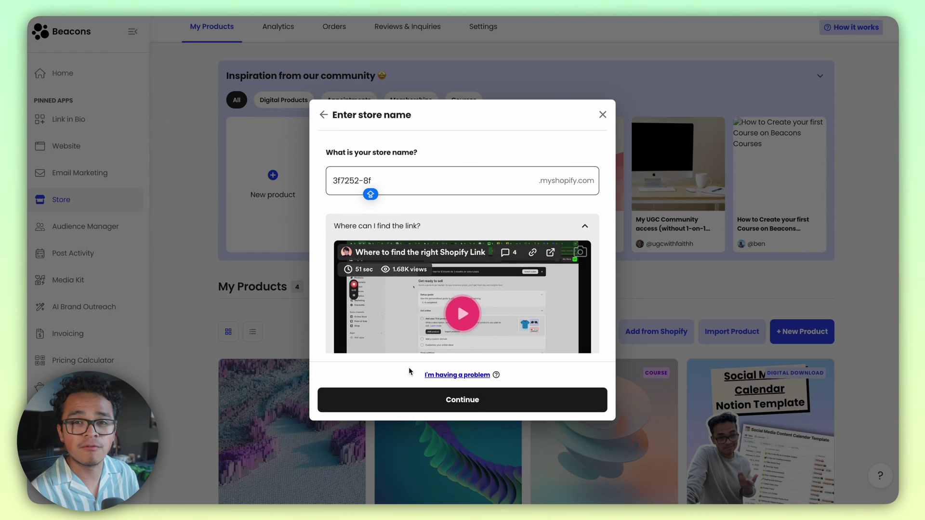
{"action": "left_click", "coordinate": [423, 392]}
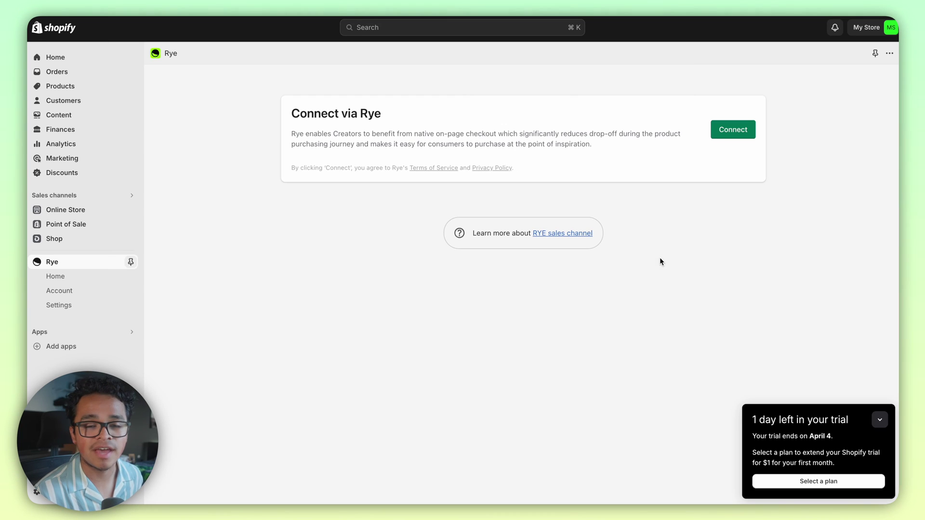
- Connect the Shopify store through Rye to reach the subscription approval
{"action": "left_click", "coordinate": [723, 137]}
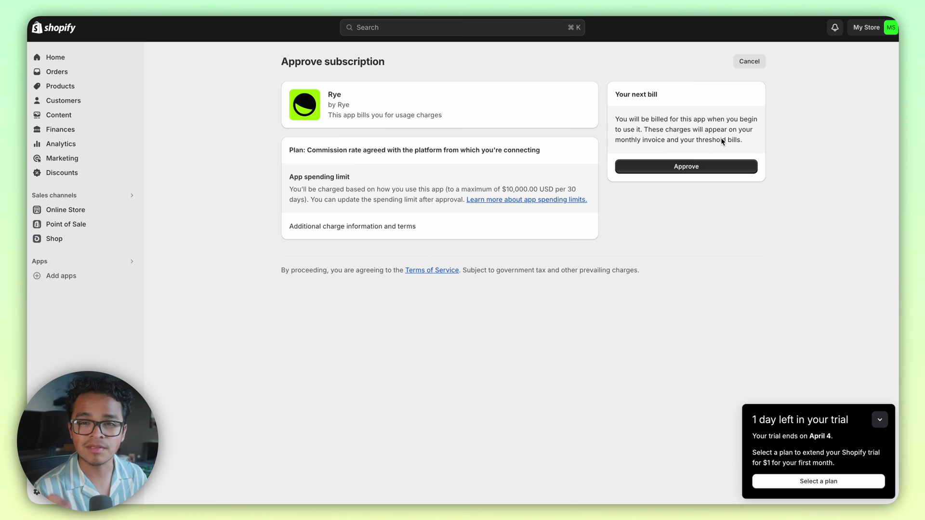